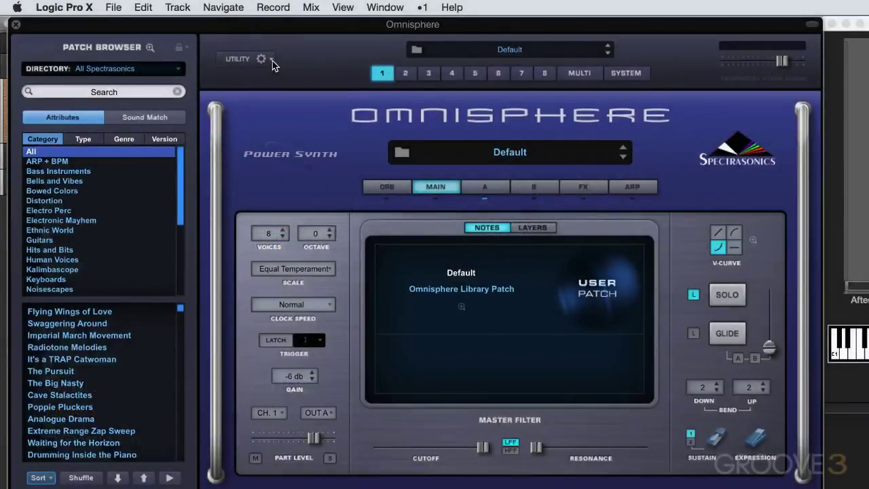
Initialize the patch to Default and show Part A's oscillator, filter and envelope page
left_click(263, 139)
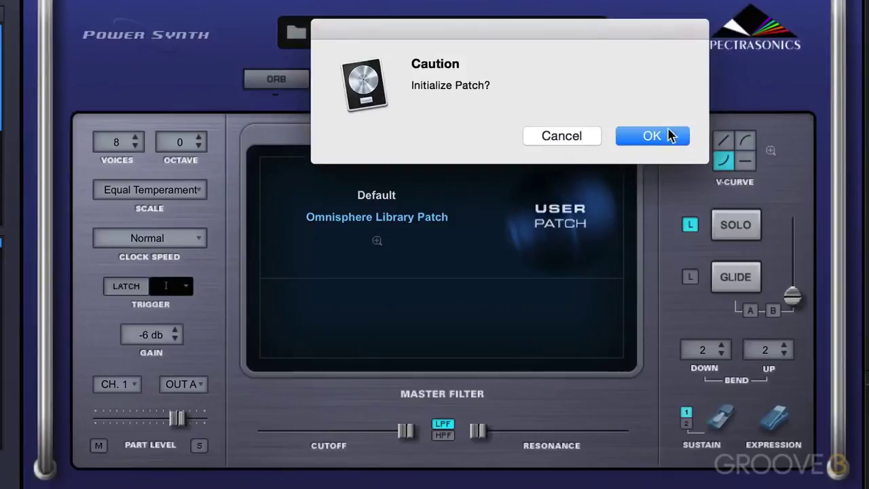
left_click(673, 235)
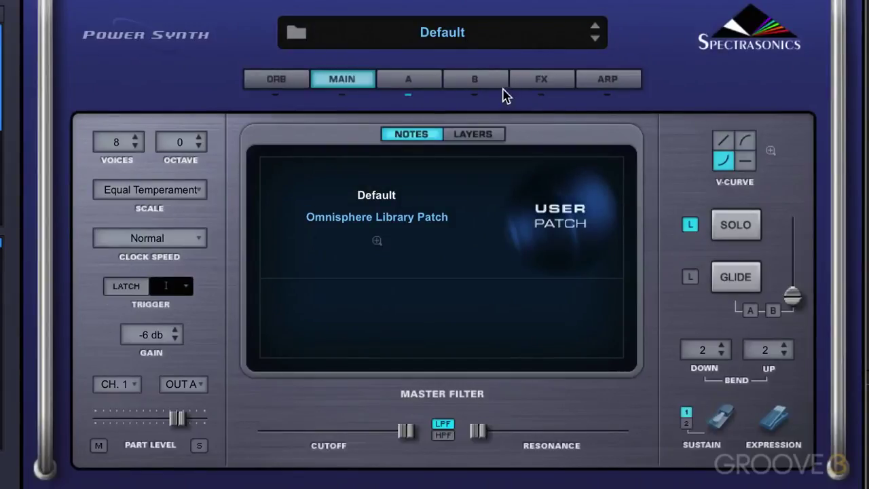
left_click(408, 81)
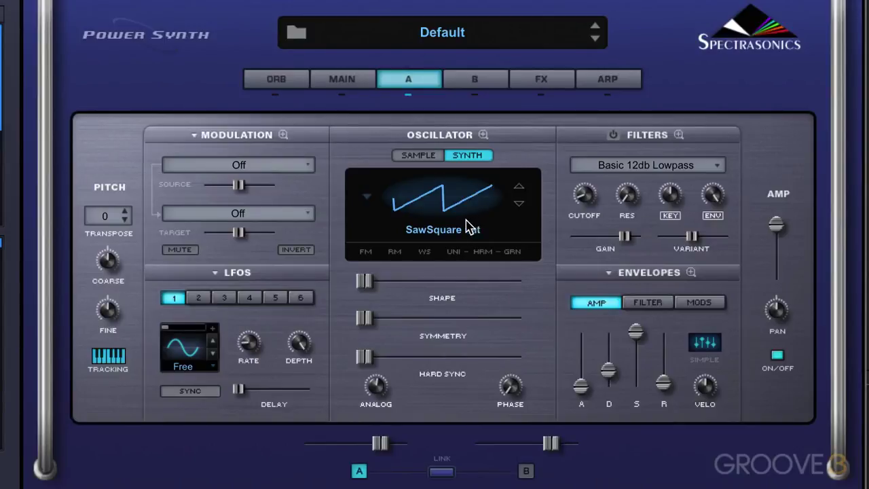
Open Part A's Oscillator Zoom on the UNISON tab via UNI
left_click(453, 252)
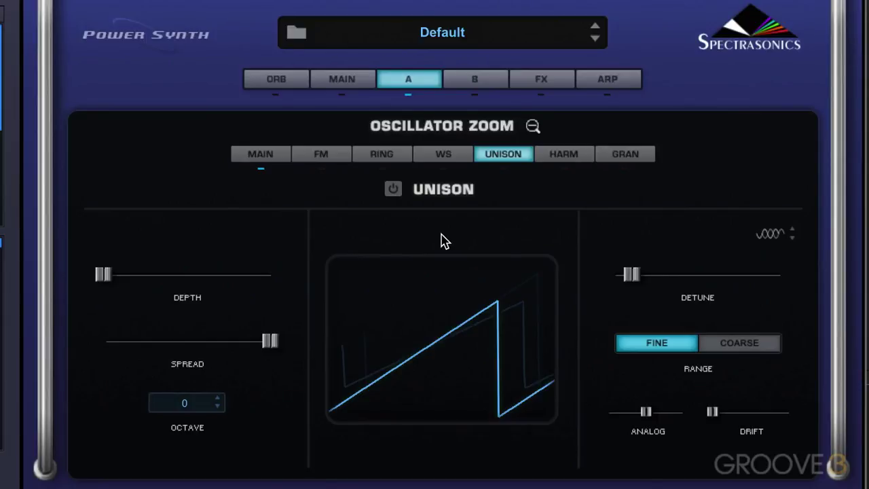
Switch Unison on and push its Depth slider fully to maximum
left_click(394, 190)
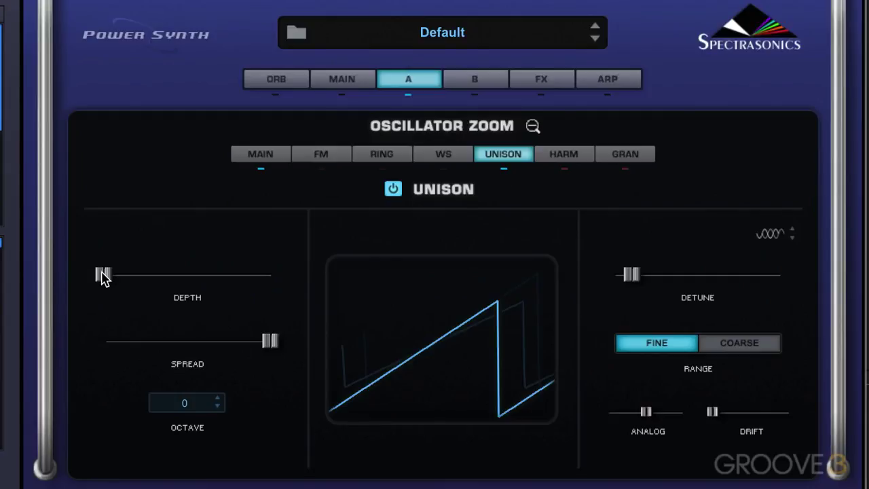
left_click_drag(101, 277, 273, 281)
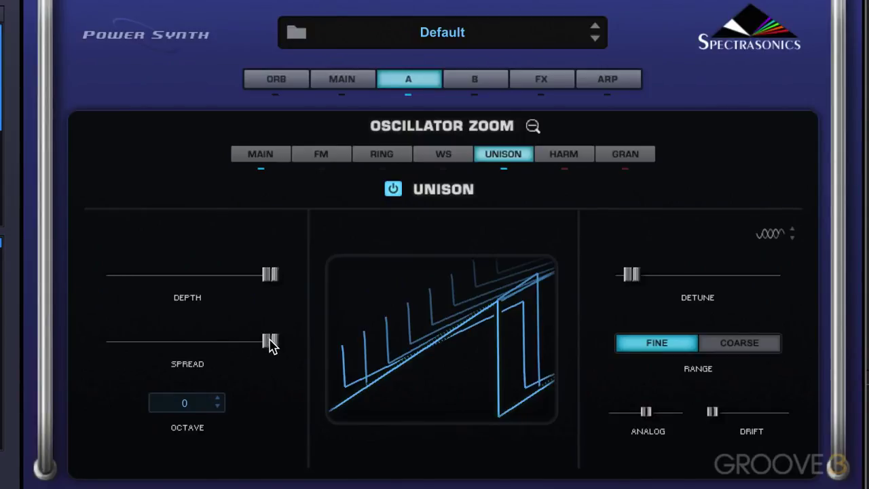
Bring Unison Spread down from its maximum to about halfway
left_click_drag(271, 343, 209, 341)
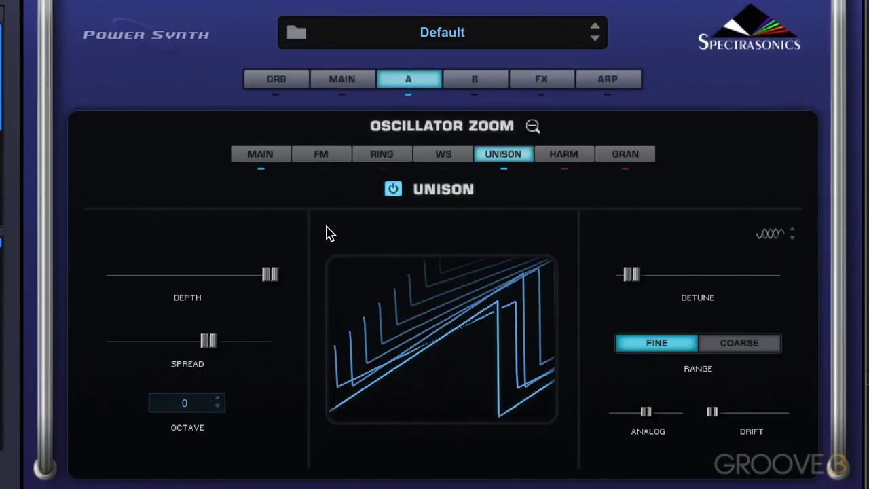
Set the Unison Octave to -1, choosing it from the octave value list
left_click(222, 407)
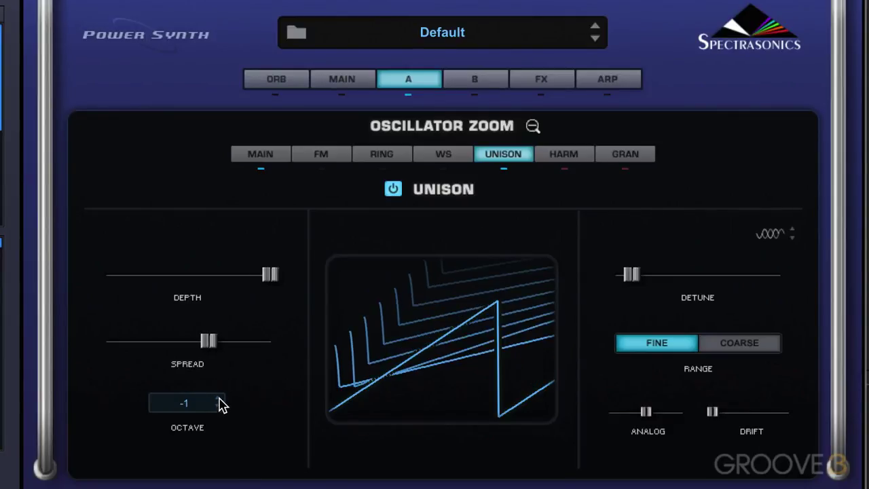
left_click(220, 400)
left_click(220, 399)
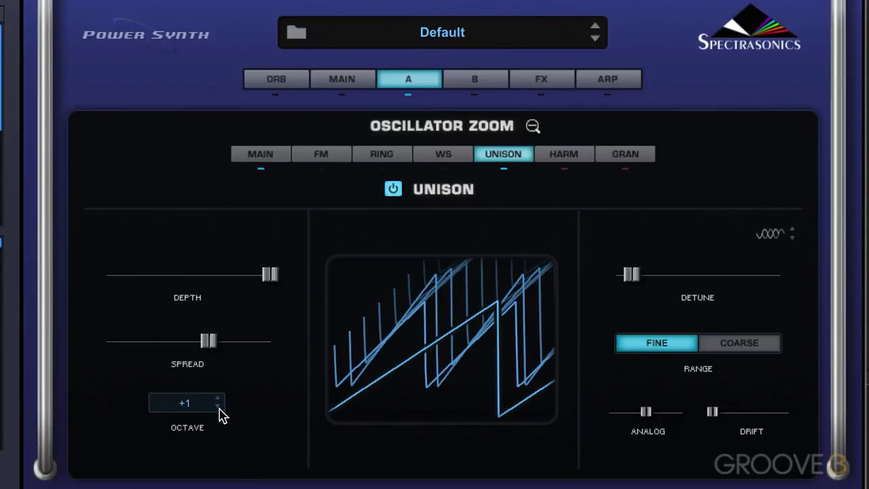
left_click(222, 411)
left_click(182, 443)
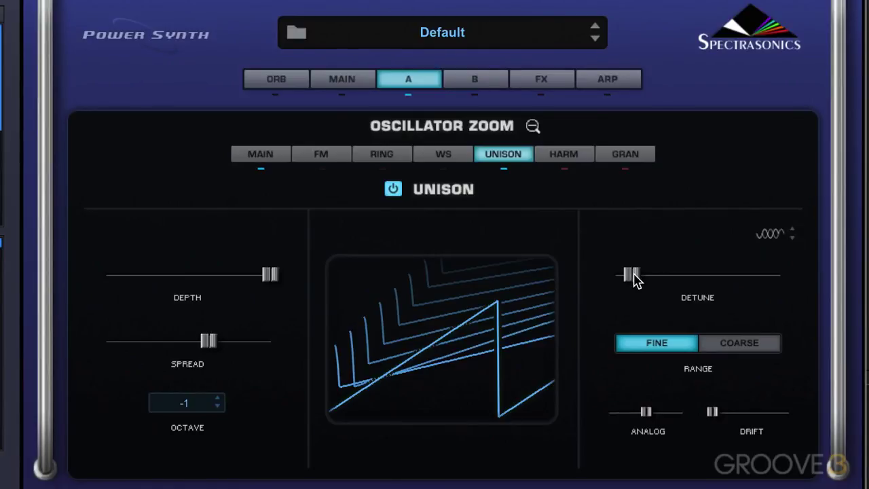
Raise Unison Detune to about 0.233, close the zoom, and lengthen amp release to 2.42 sec
mouse_move(634, 278)
left_mouse_down()
mouse_move(695, 278)
mouse_move(675, 273)
mouse_move(650, 284)
left_mouse_up()
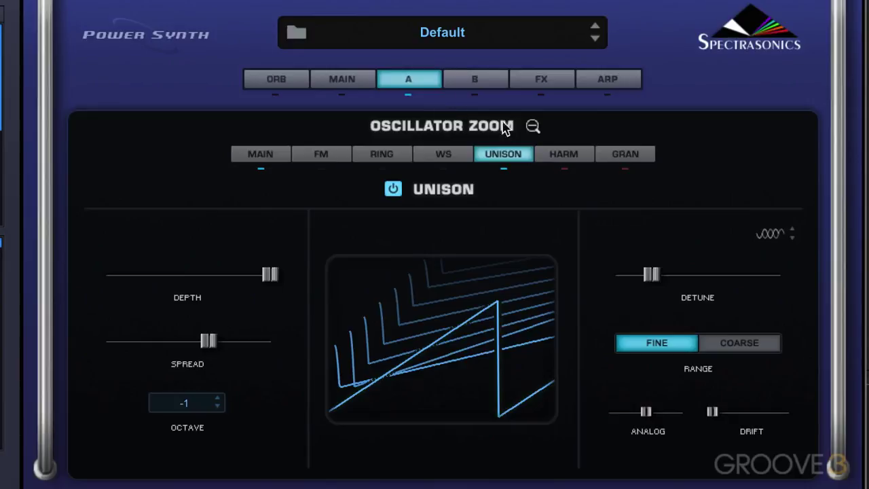
left_click(533, 126)
left_click_drag(668, 385, 667, 371)
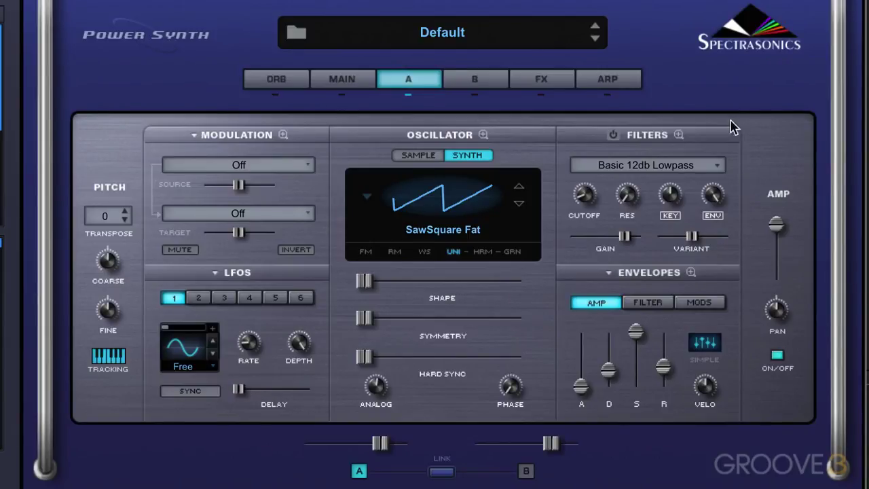
Turn the filter on with cutoff near 0.33 kHz, reset amp release to zero, reopen Unison
left_click(614, 136)
mouse_move(582, 192)
left_mouse_down()
mouse_move(580, 183)
mouse_move(583, 203)
left_mouse_up()
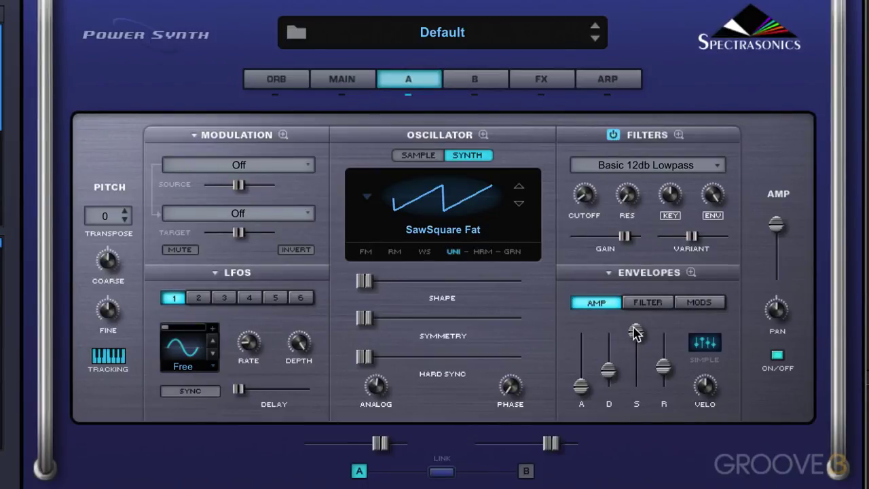
left_click_drag(663, 366, 661, 376)
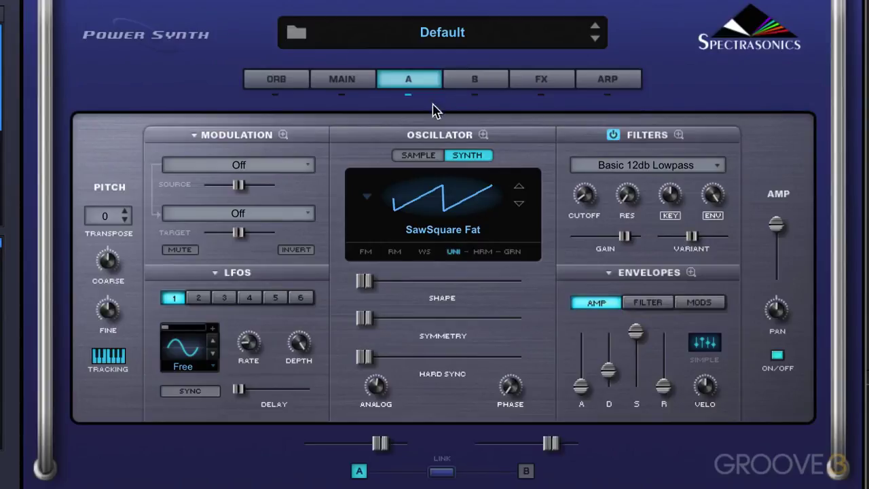
left_click(455, 252)
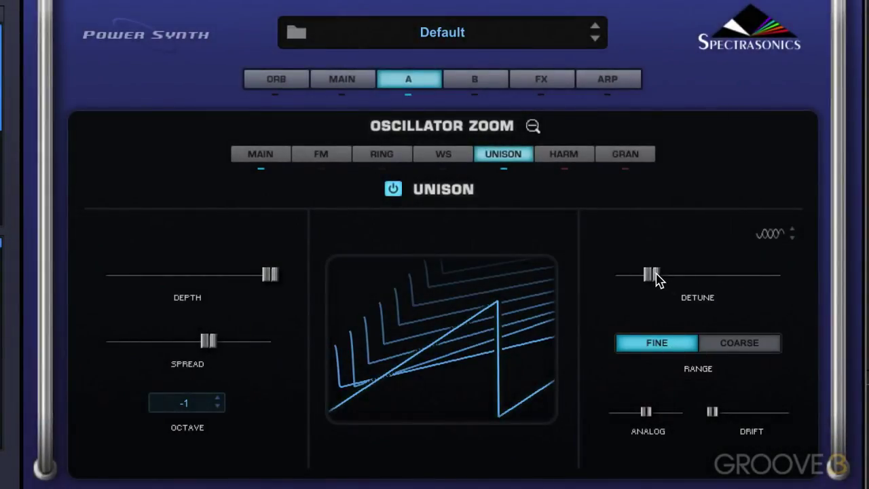
Switch Unison Detune to the Coarse range and push it to its maximum 1.000
left_click_drag(656, 275, 679, 275)
left_click(739, 343)
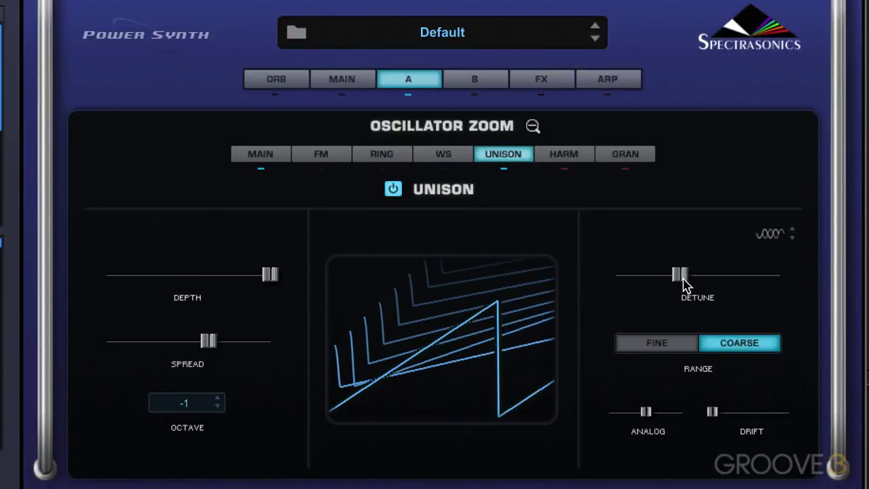
left_click_drag(679, 275, 637, 283)
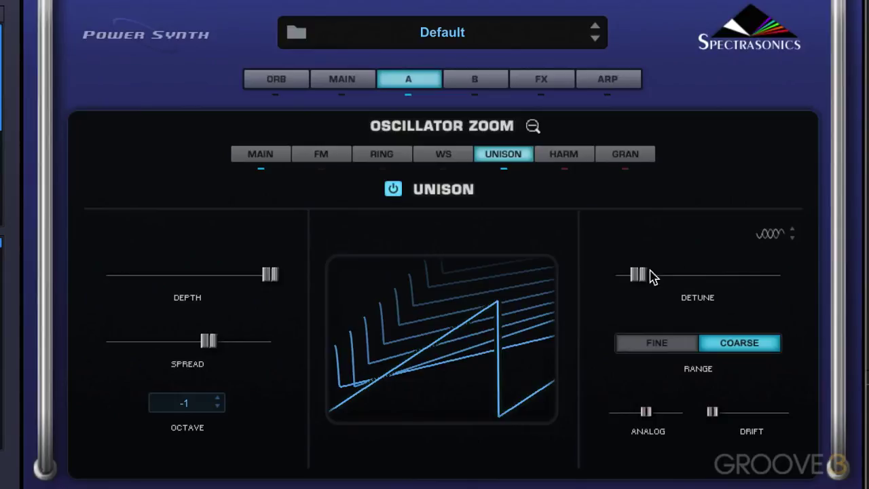
left_click_drag(640, 279, 798, 293)
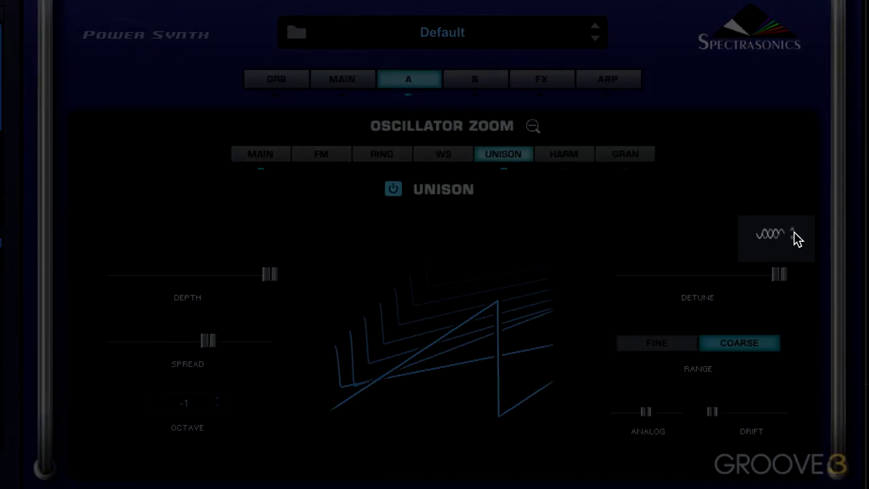
Step the unison waveform selector from the coiled shape to the sine-like wave
left_click(793, 230)
left_click(793, 231)
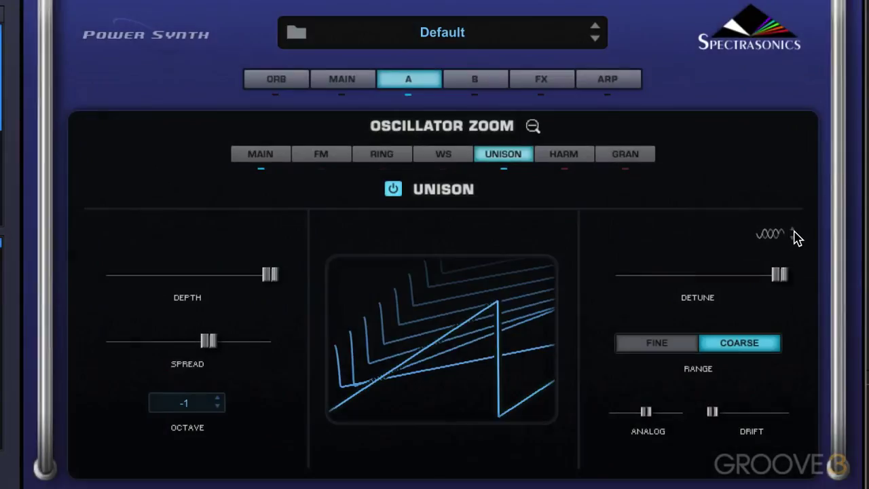
left_click(792, 230)
Lower Unison Analog slightly and raise Unison Drift from 0.050 to 0.775
left_click_drag(654, 413, 636, 415)
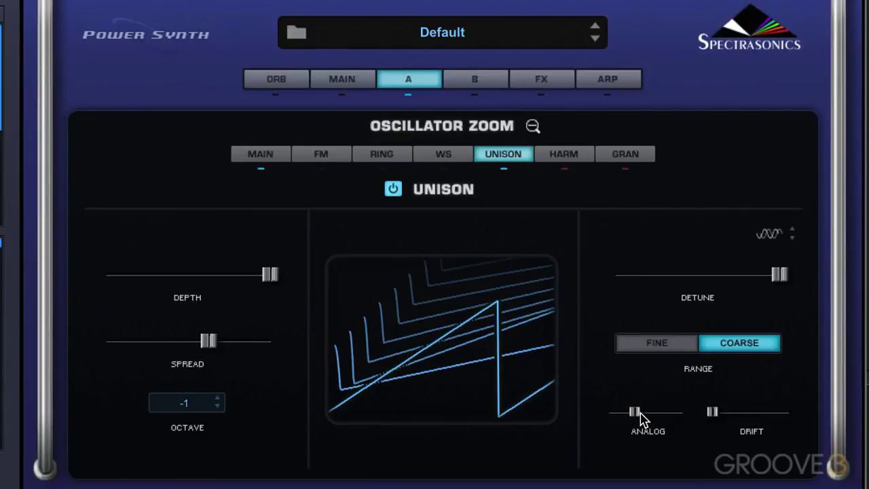
mouse_move(636, 415)
left_mouse_down()
mouse_move(661, 420)
mouse_move(634, 419)
left_mouse_up()
left_click(712, 413)
left_click_drag(712, 416, 773, 424)
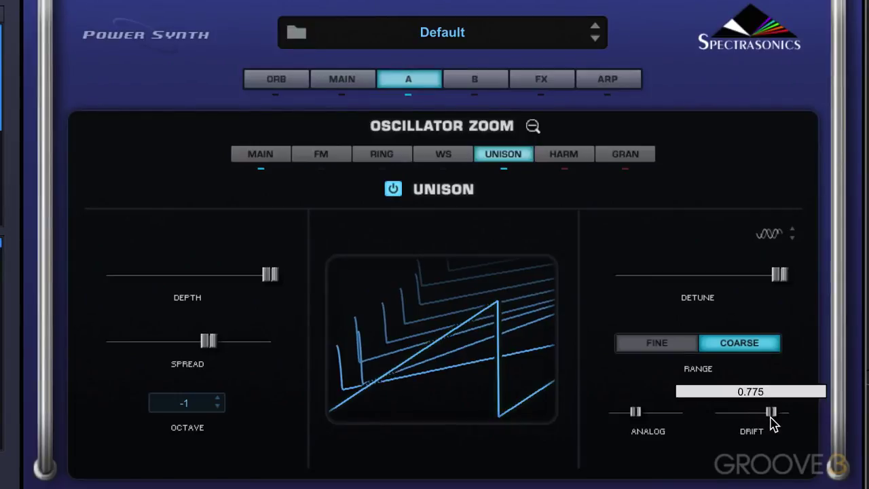